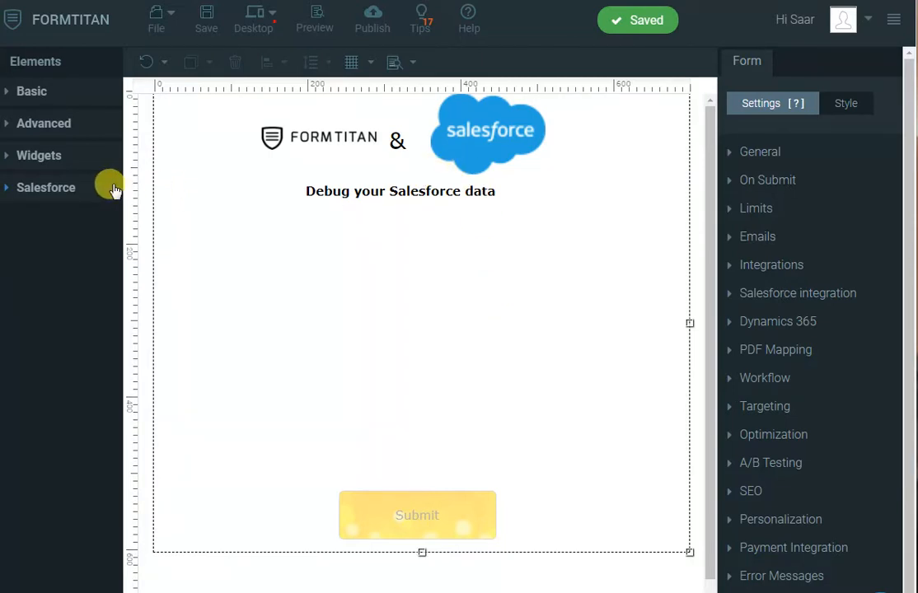
Add an Email field below the form's heading and a FullName field beneath it.
click(31, 90)
click(82, 352)
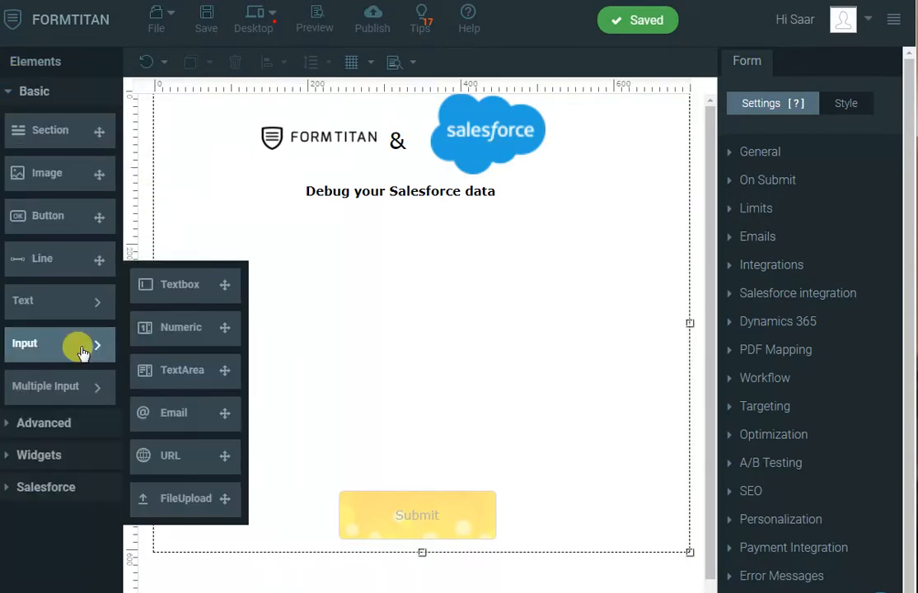
drag(196, 416, 239, 230)
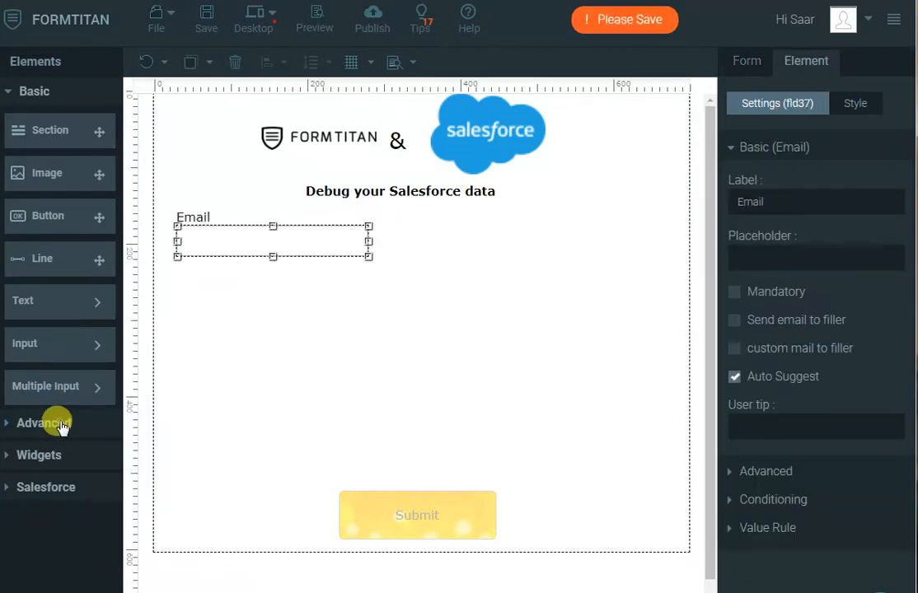
click(62, 427)
drag(24, 205, 235, 298)
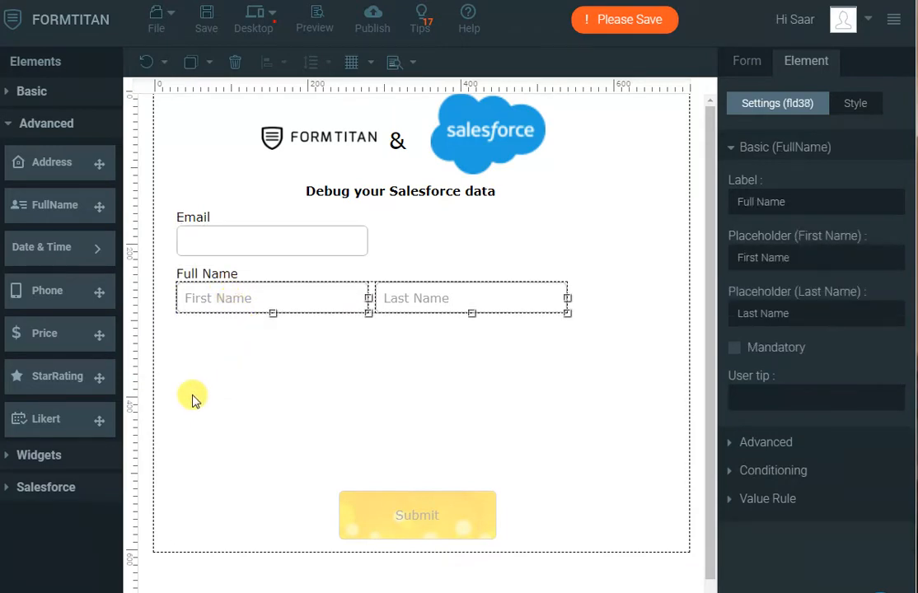
Add a Hidden field below the Full Name inputs and name it ContactID.
click(54, 463)
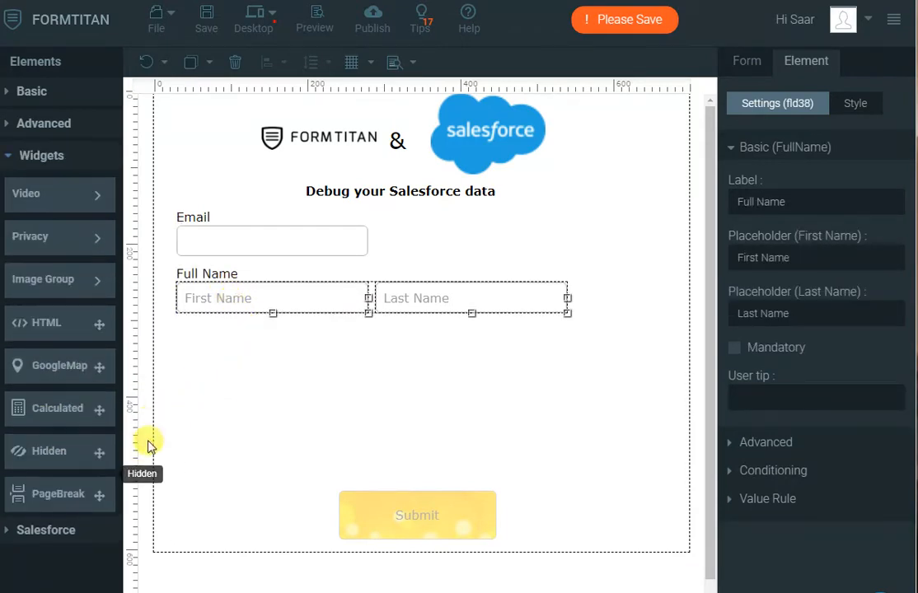
drag(33, 451, 241, 389)
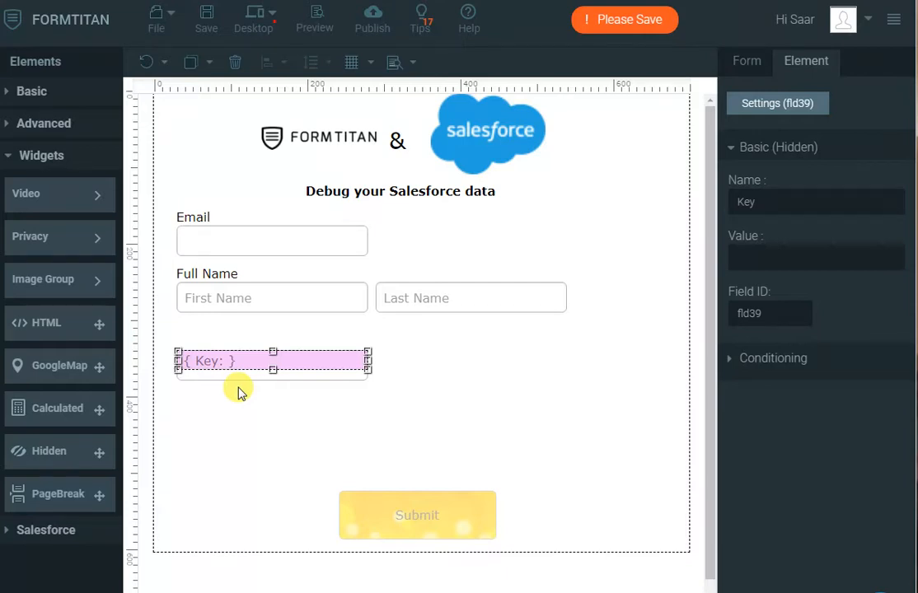
double_click(771, 200)
text(ContactID)
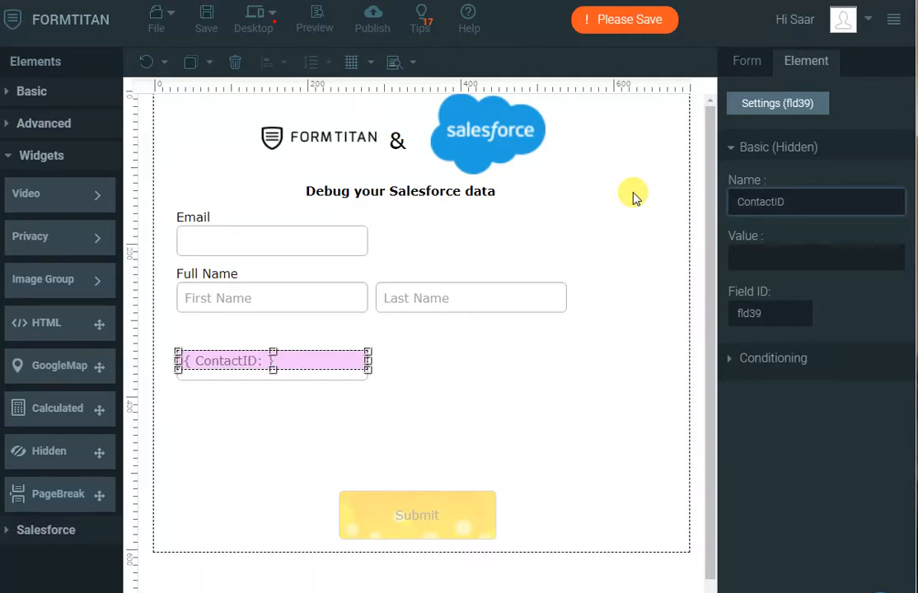
click(633, 196)
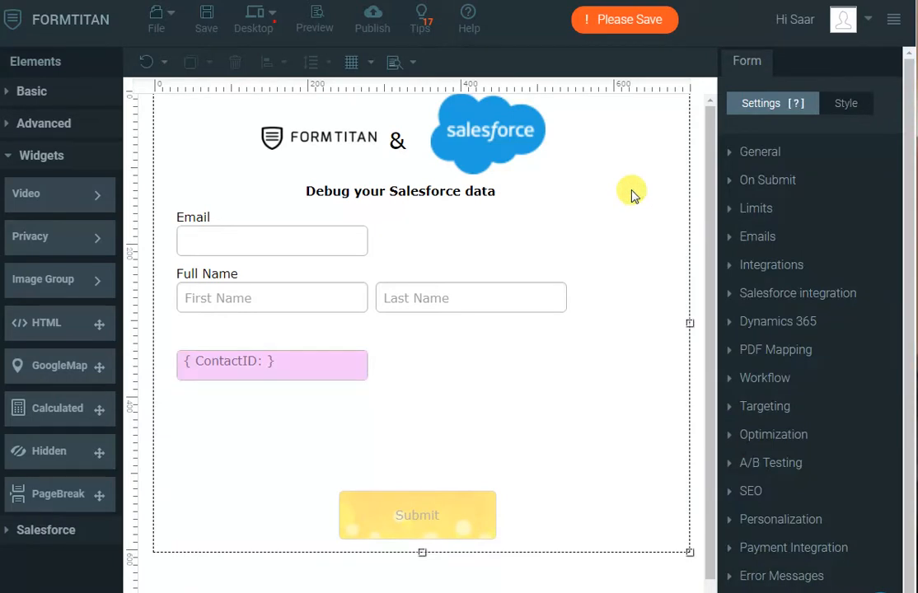
Enable Show Hidden Fields in the form's Debug Mode settings.
scroll(635, 296, down, 2)
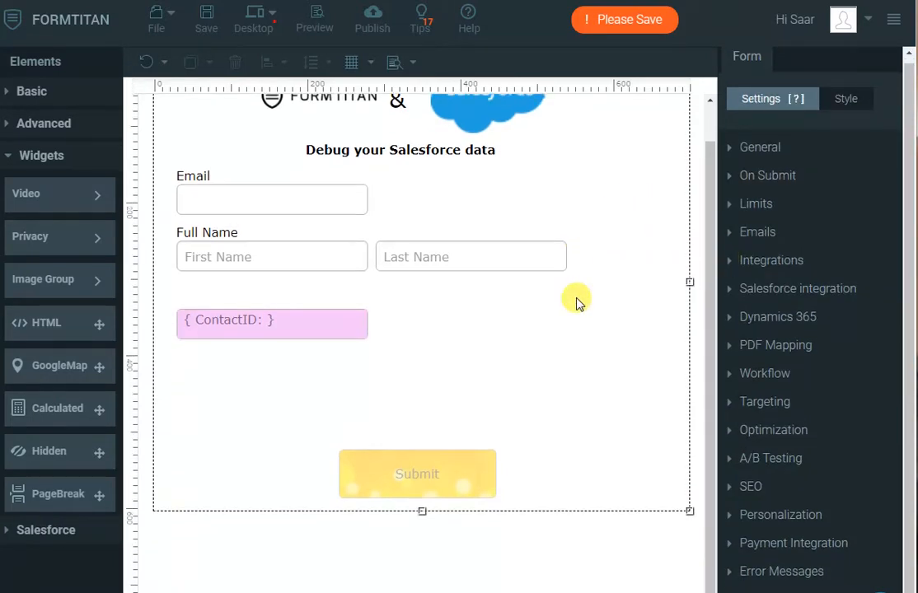
scroll(577, 303, up, 2)
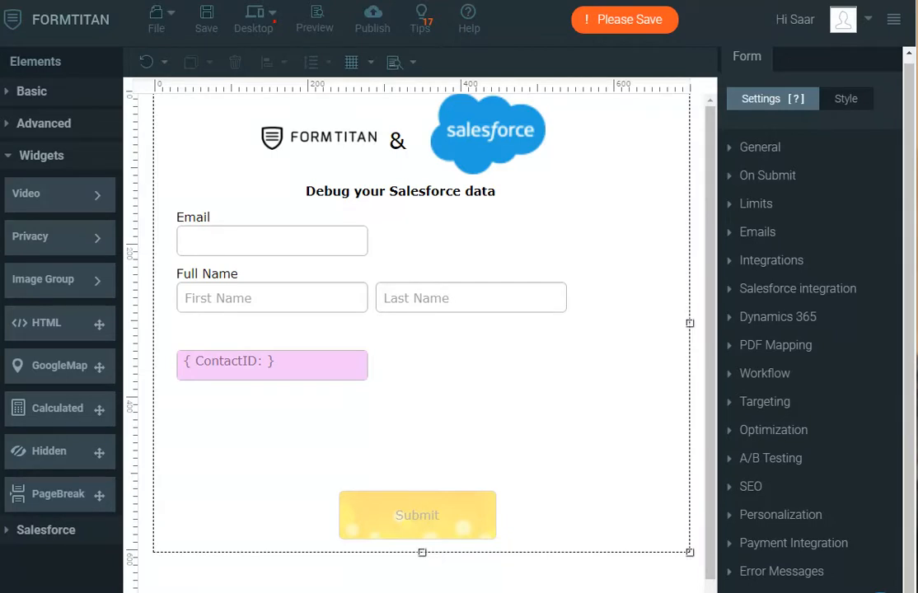
click(771, 591)
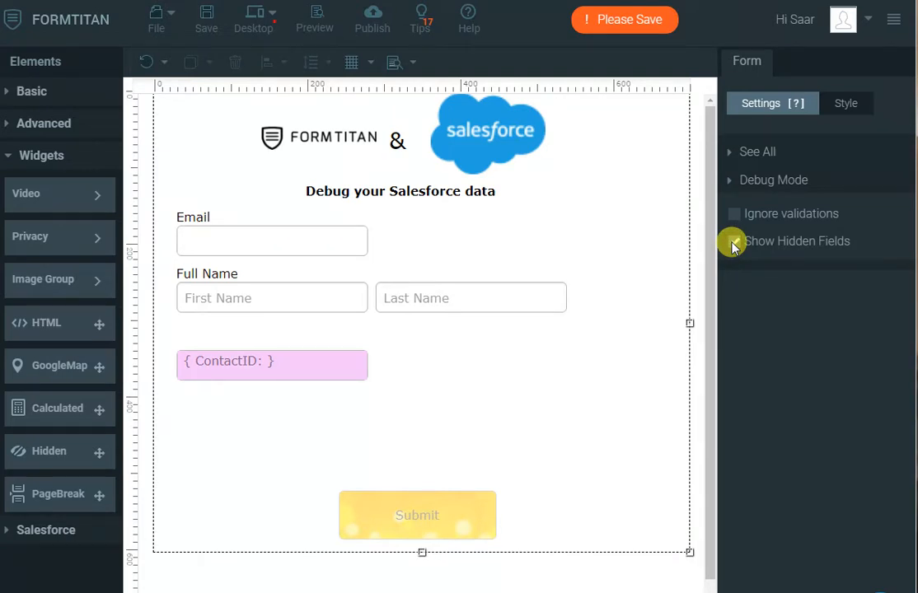
Publish the form and view its live page, then return to the form editor.
click(369, 28)
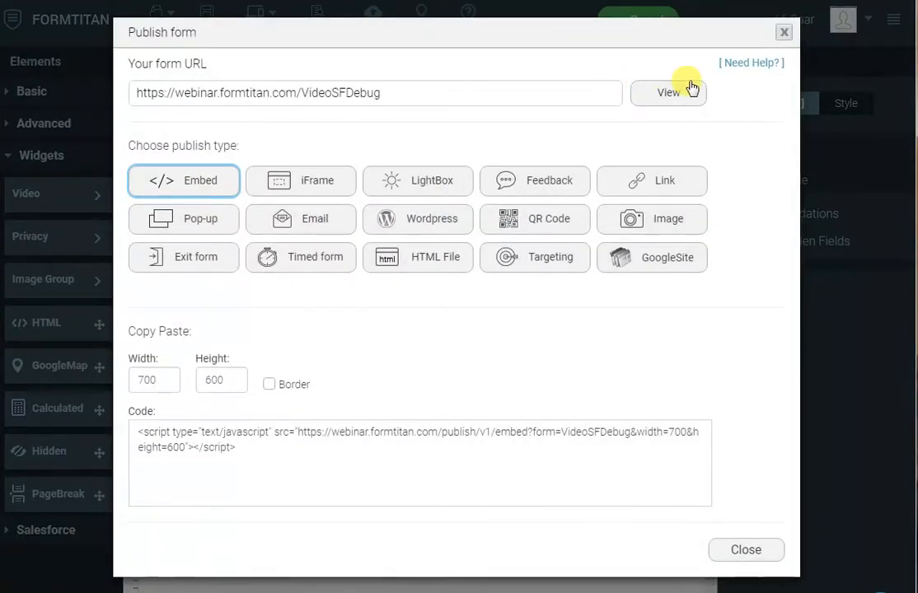
click(684, 90)
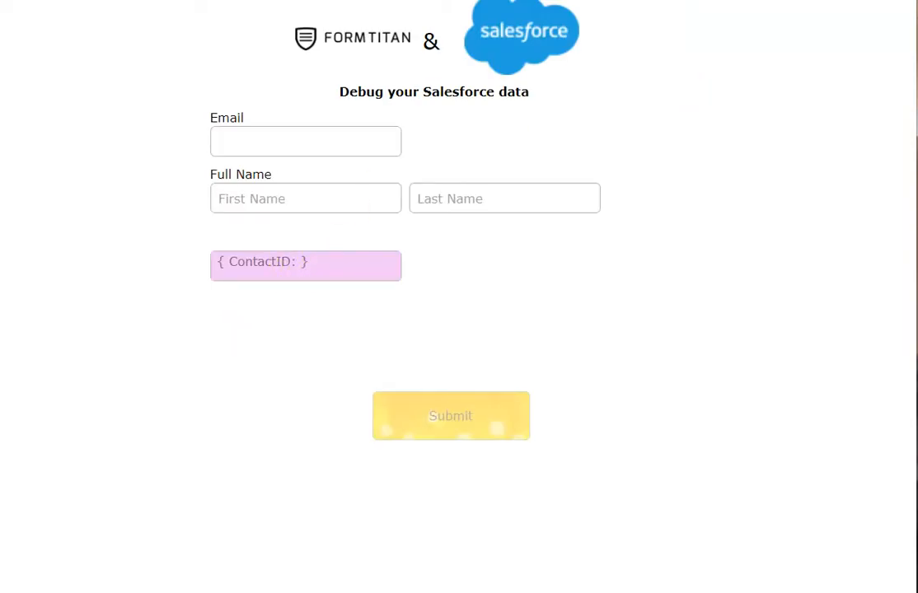
key(ctrl+w)
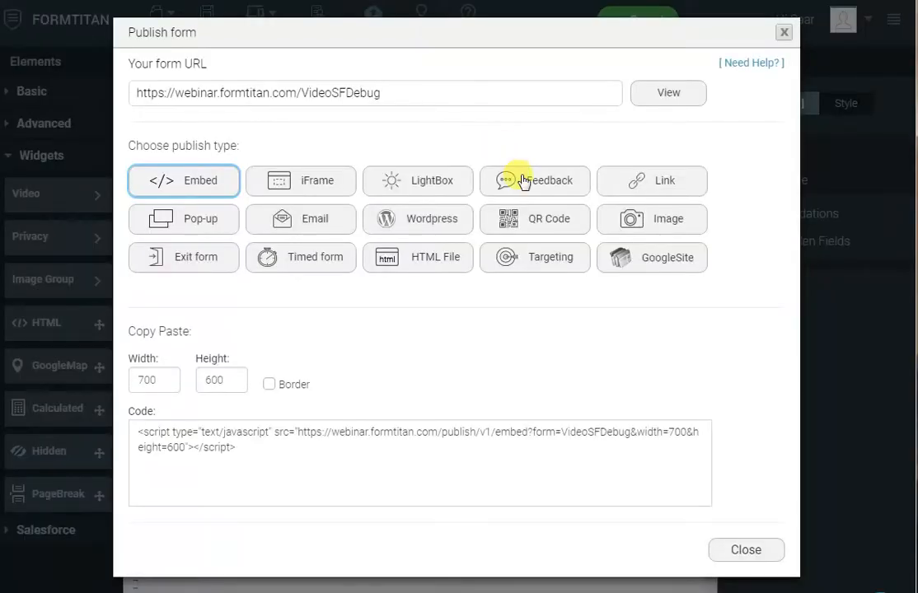
click(783, 32)
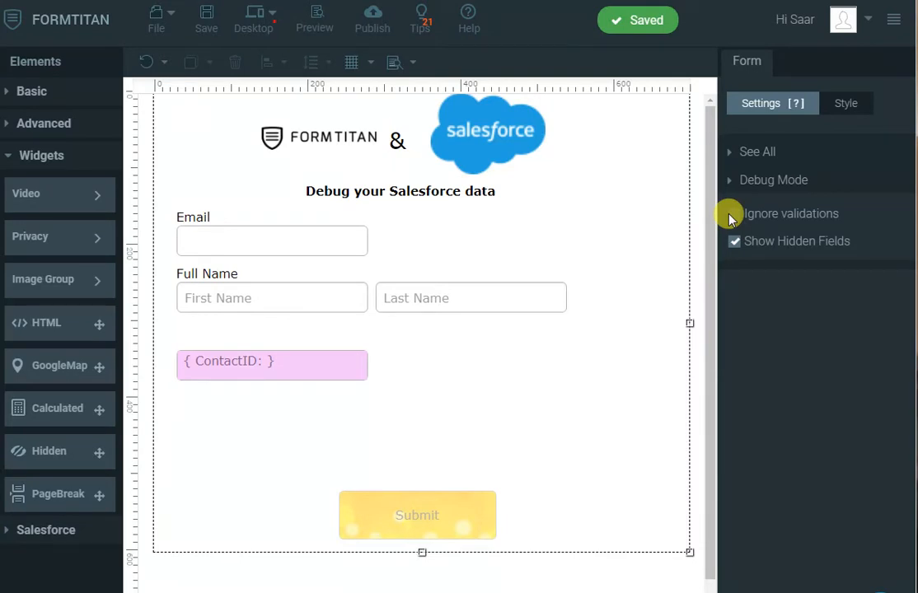
Enable Ignore validations in Debug Mode and make the Email field mandatory.
click(732, 215)
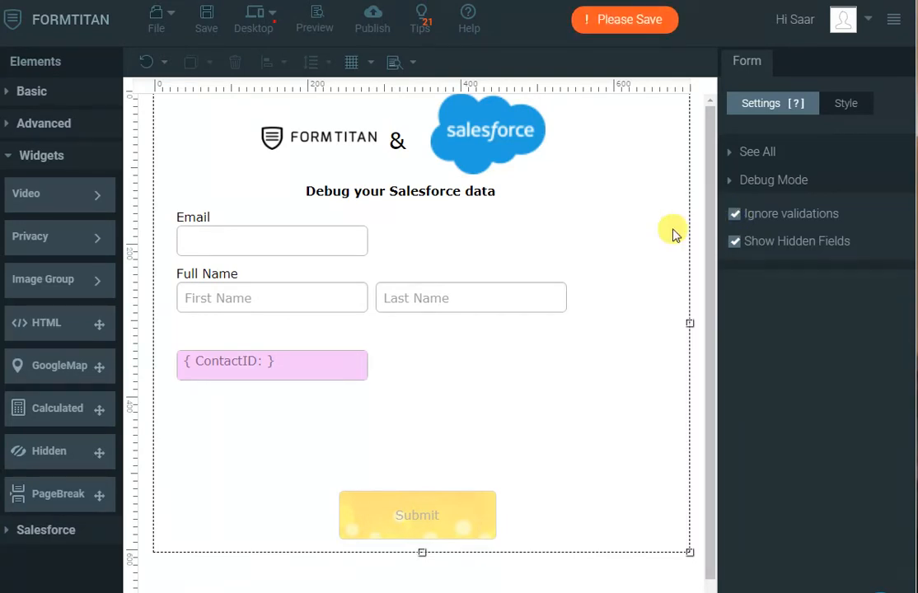
click(338, 239)
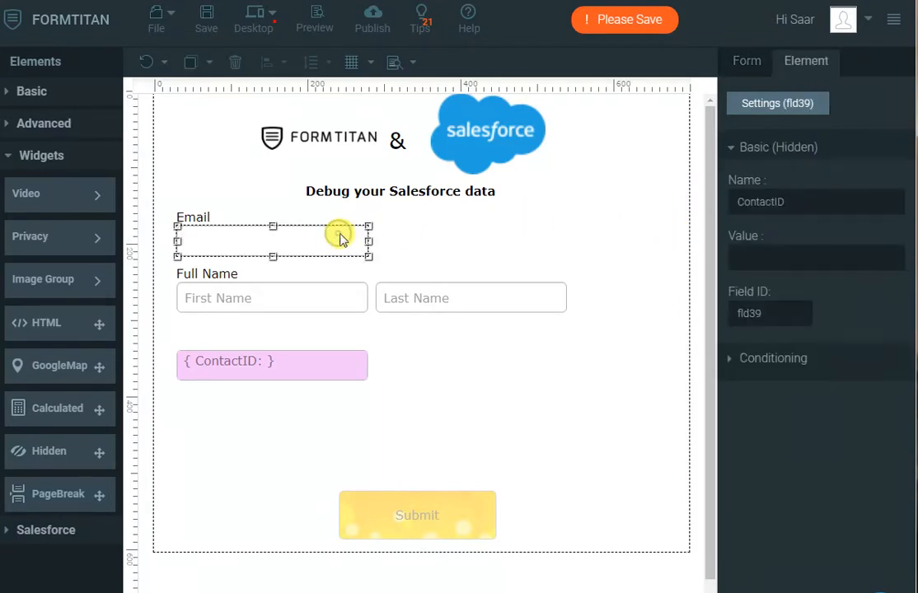
click(734, 292)
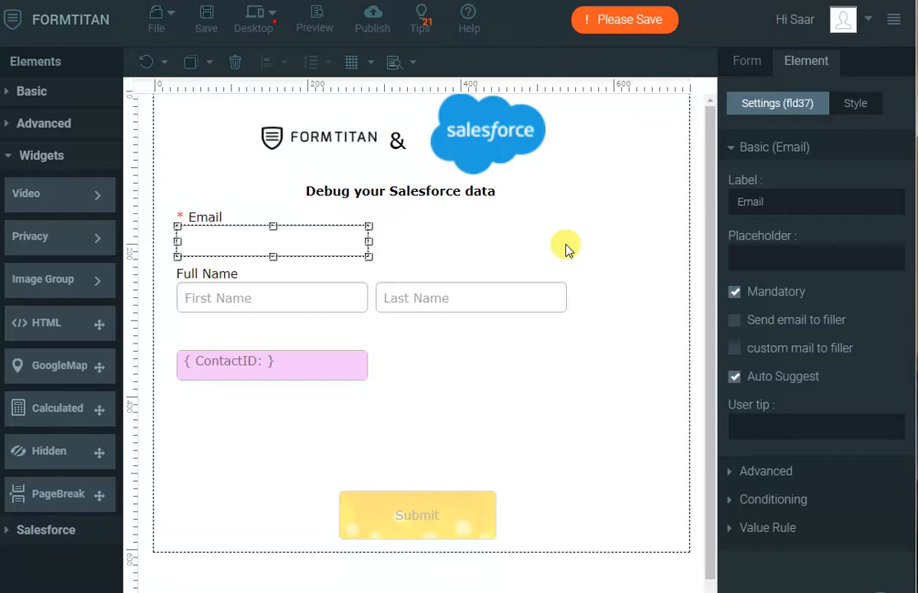
click(744, 58)
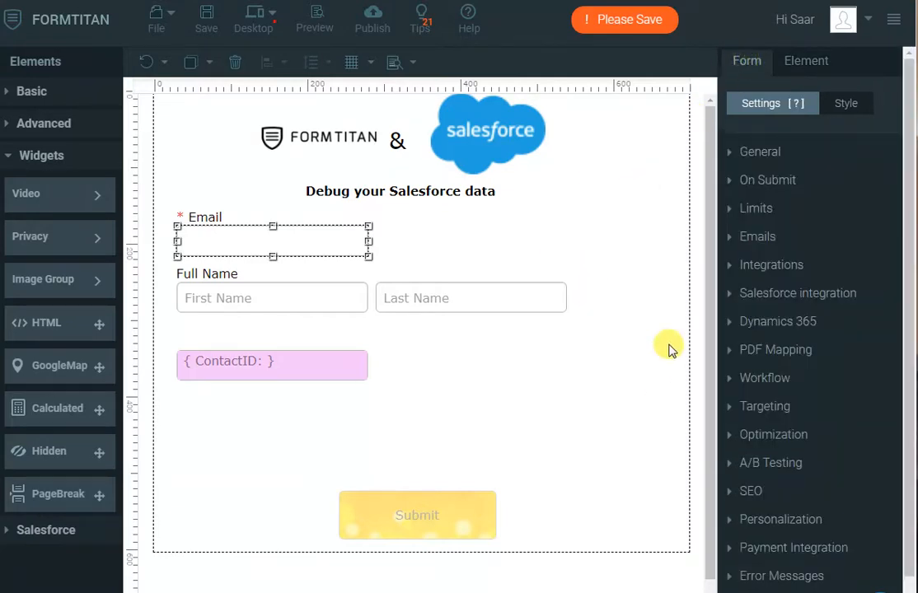
scroll(762, 496, down, 1)
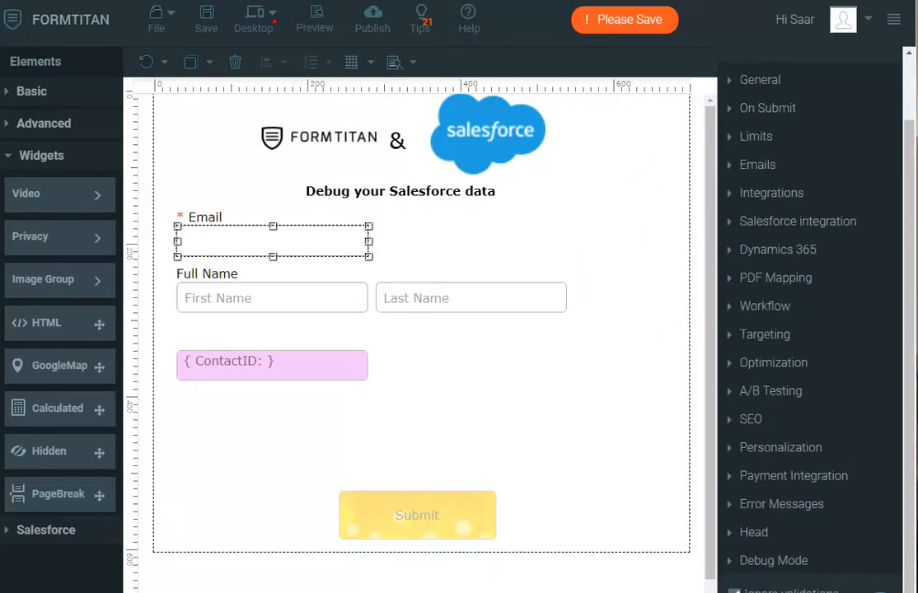
scroll(742, 557, up, 1)
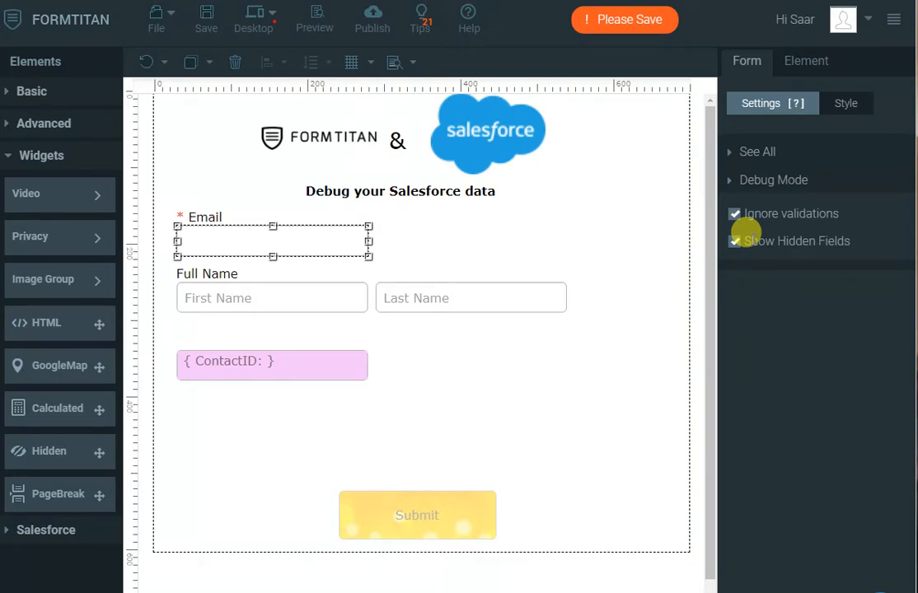
Add a Contact object to the form's Get From Salesforce mapping and set it to execute on form load.
click(591, 206)
click(781, 292)
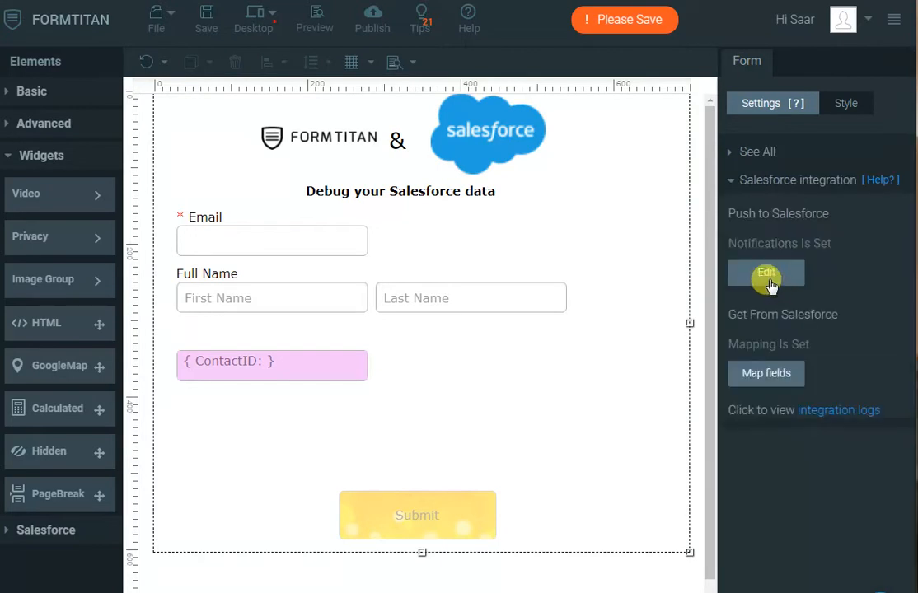
click(766, 373)
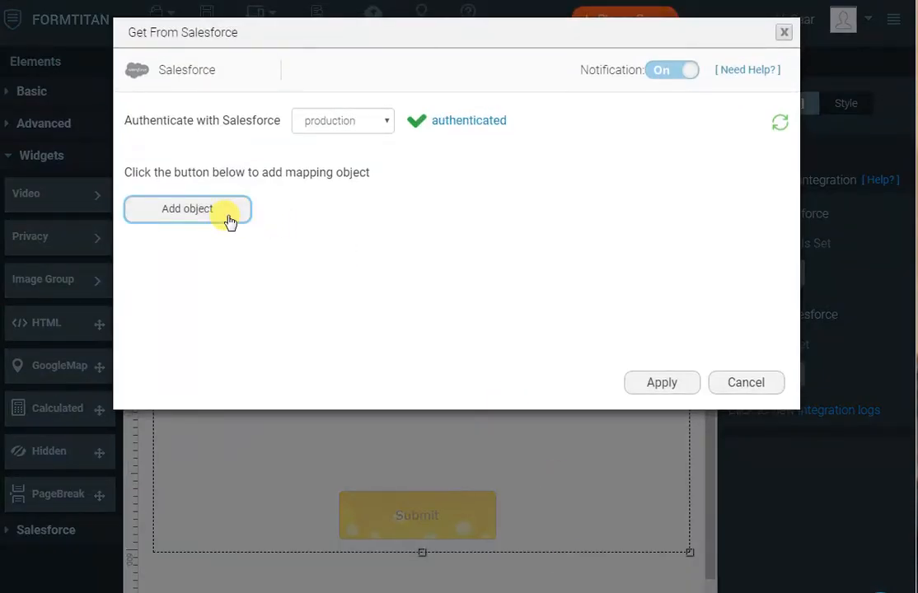
click(230, 216)
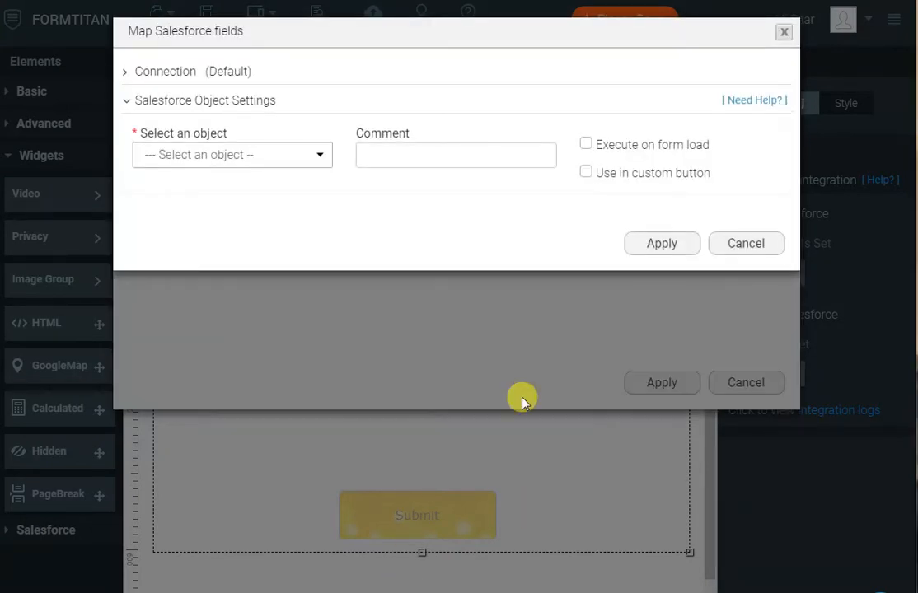
click(585, 144)
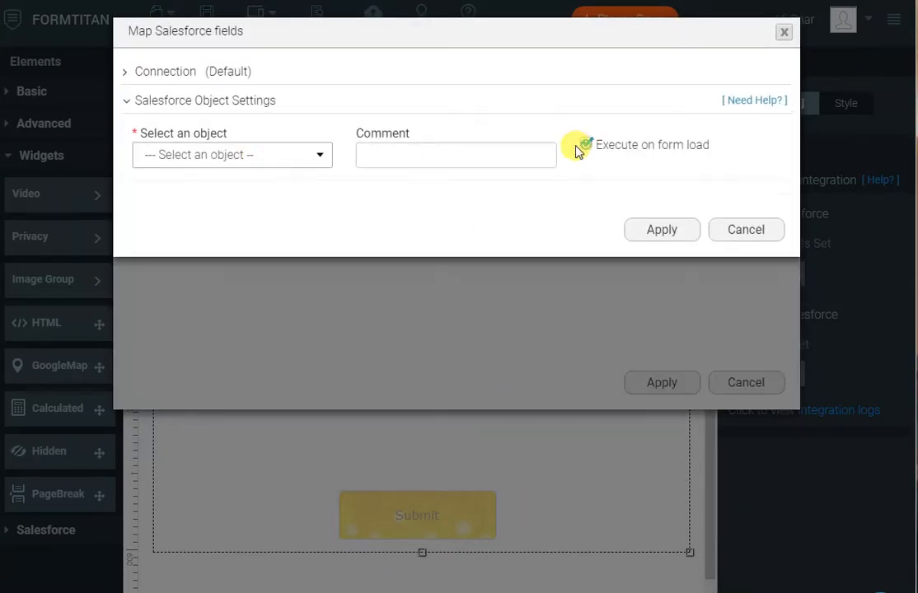
click(254, 160)
text(cont)
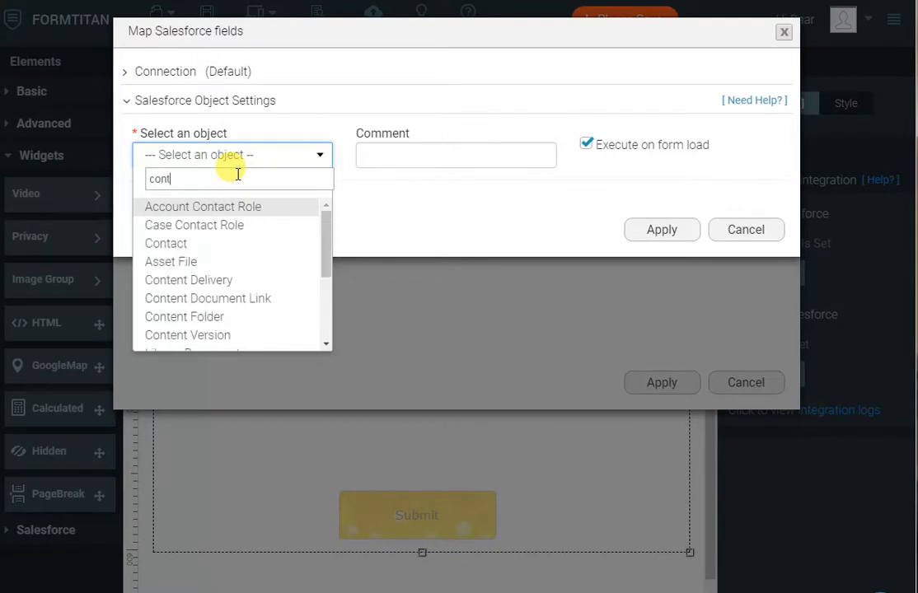
key(Down)
key(Down)
key(Return)
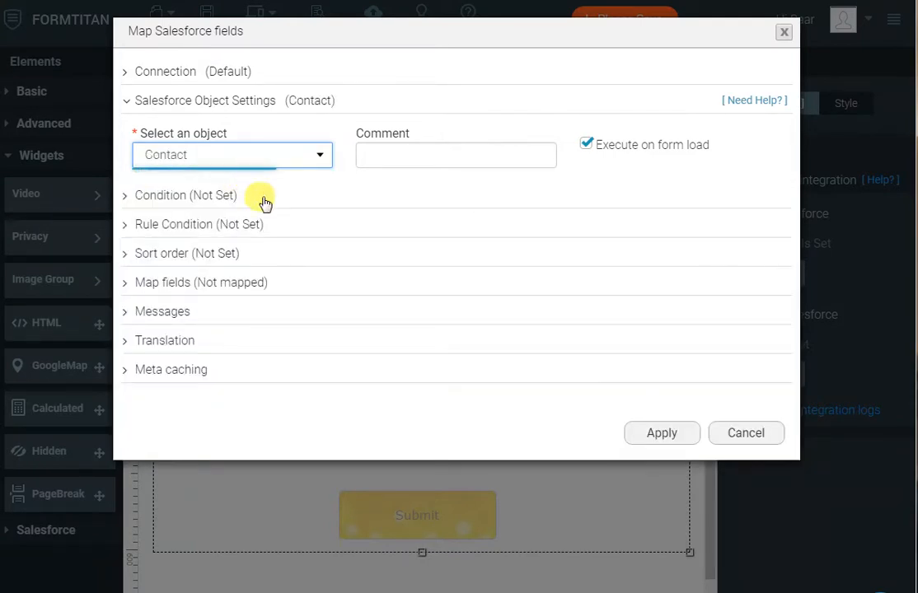
Map the form's Email, First Name and Last Name to the matching Salesforce Contact fields.
click(205, 200)
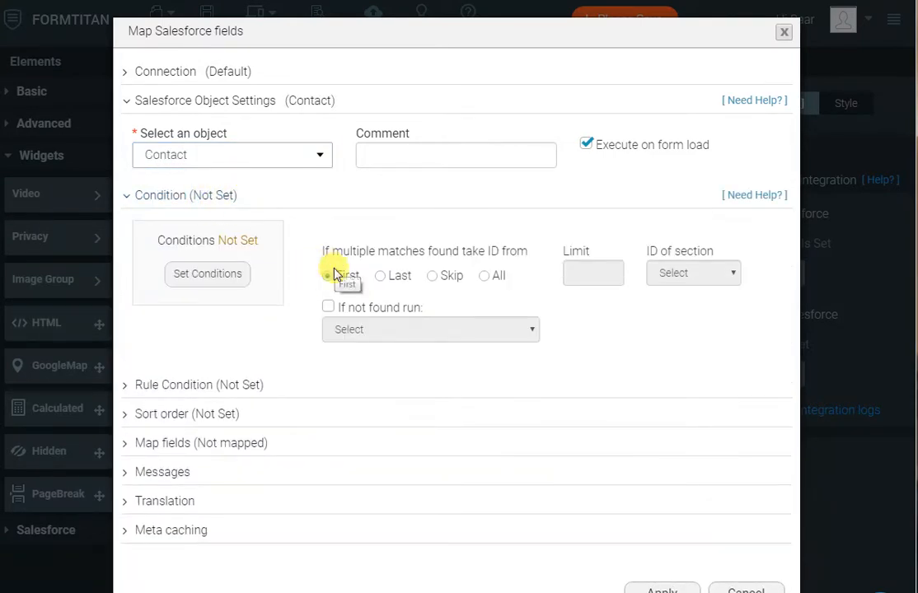
click(252, 443)
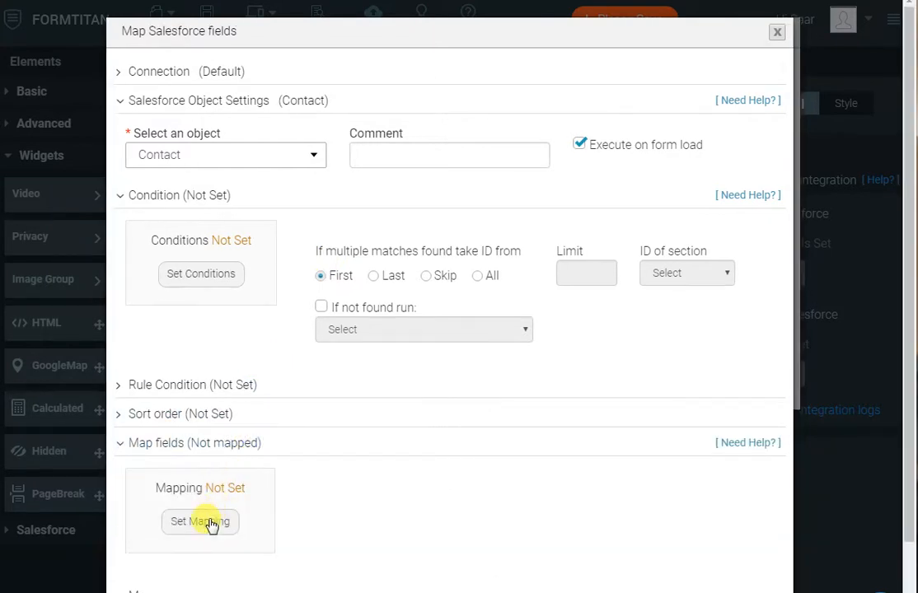
click(199, 521)
scroll(396, 232, down, 5)
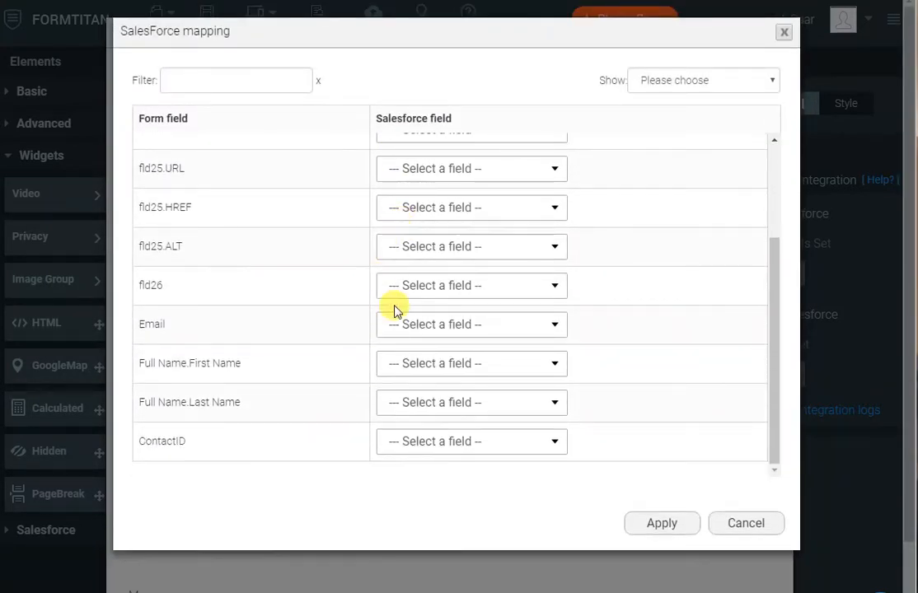
click(425, 324)
text(email)
key(Tab)
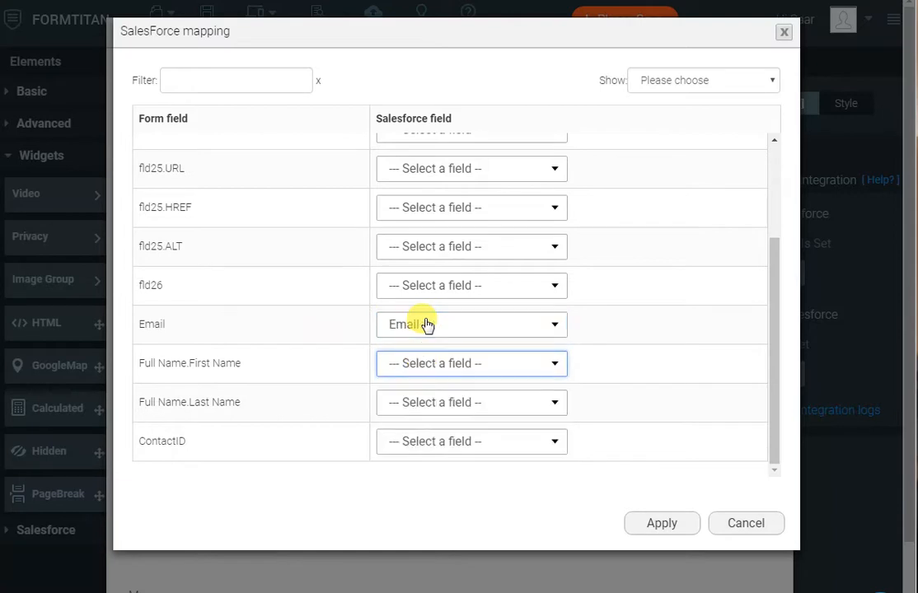
text(fi)
key(Down)
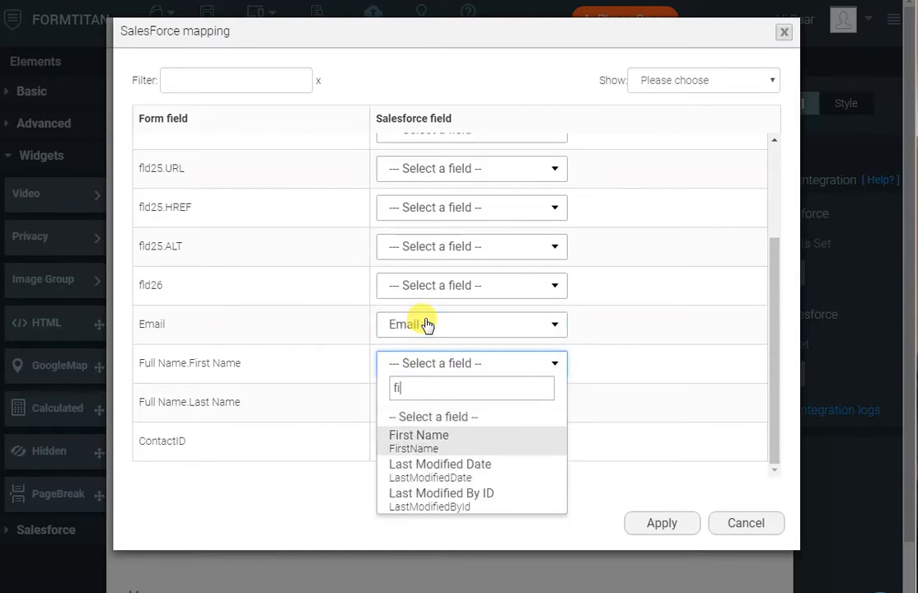
key(Tab)
text(last)
key(Tab)
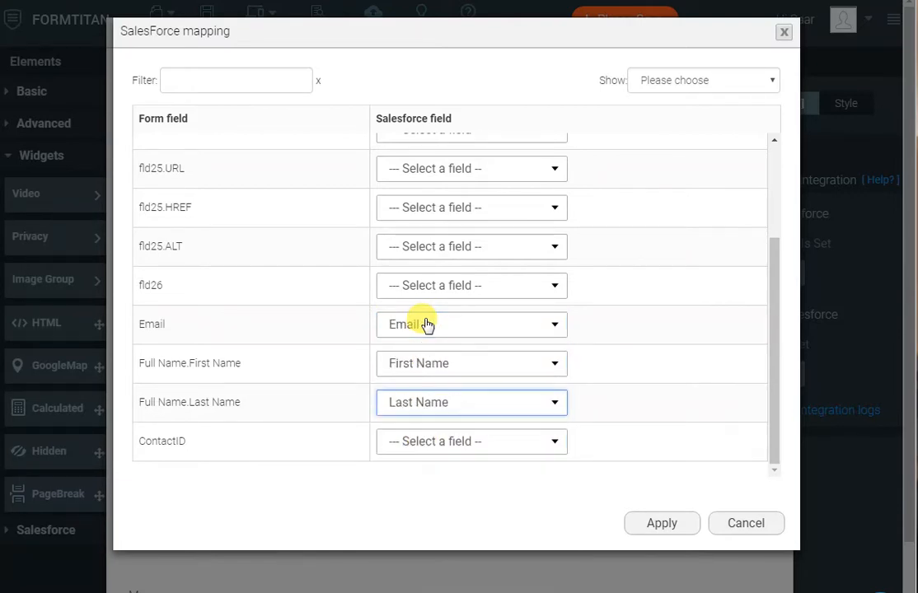
Map the ContactID form field to the Salesforce Contact ID field and apply the field mapping.
text(cont)
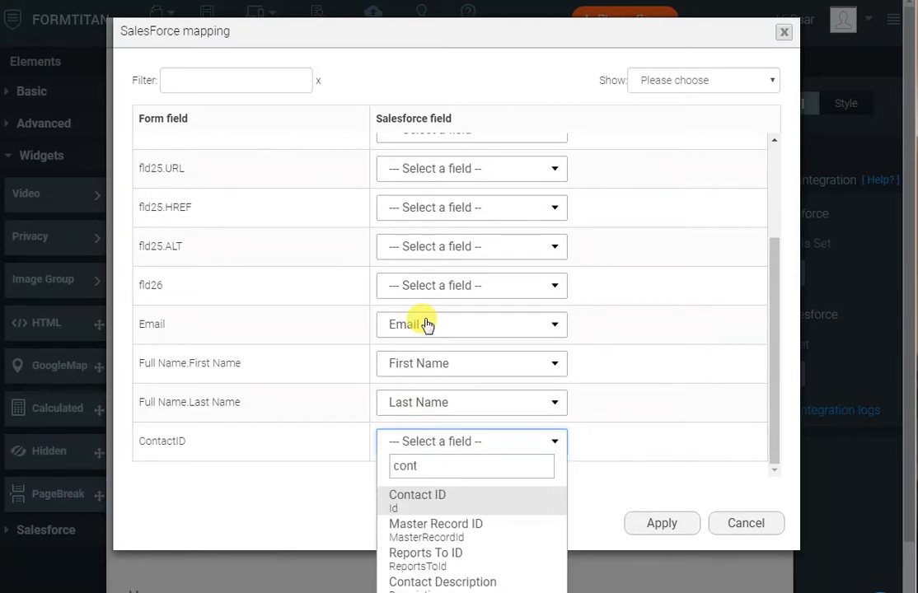
key(Return)
click(660, 525)
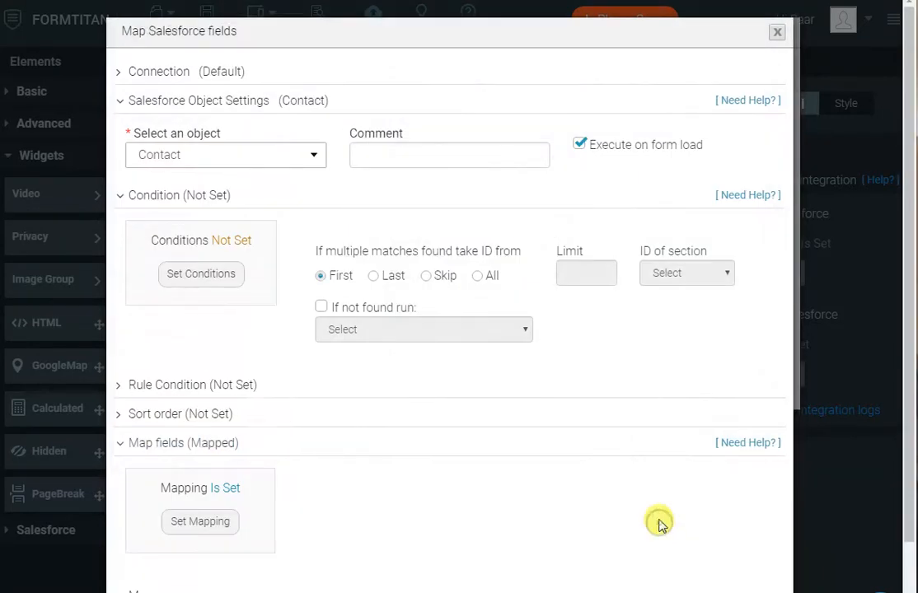
scroll(666, 462, down, 3)
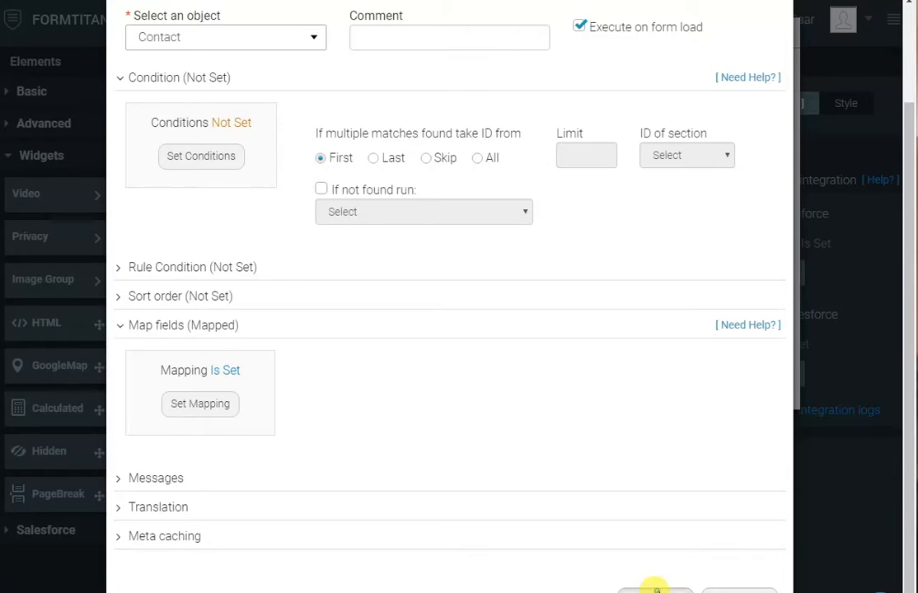
Save the Get From Salesforce mapping, then publish the form and view it at its live URL.
click(657, 590)
click(676, 399)
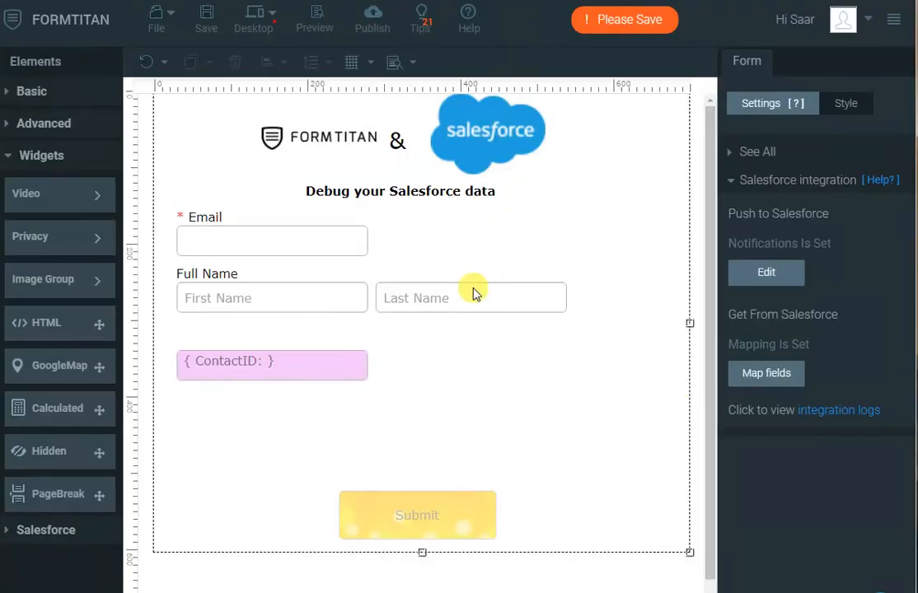
click(379, 30)
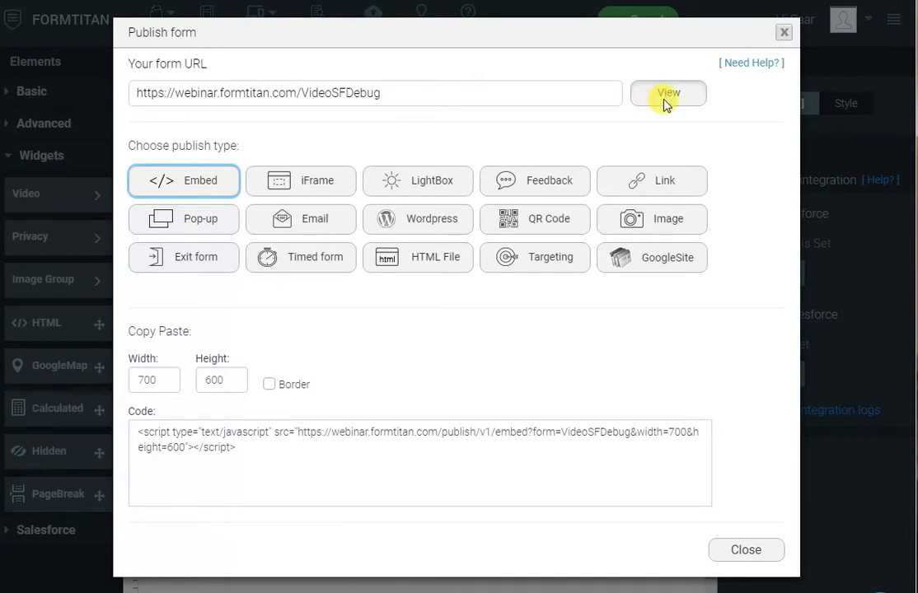
click(665, 98)
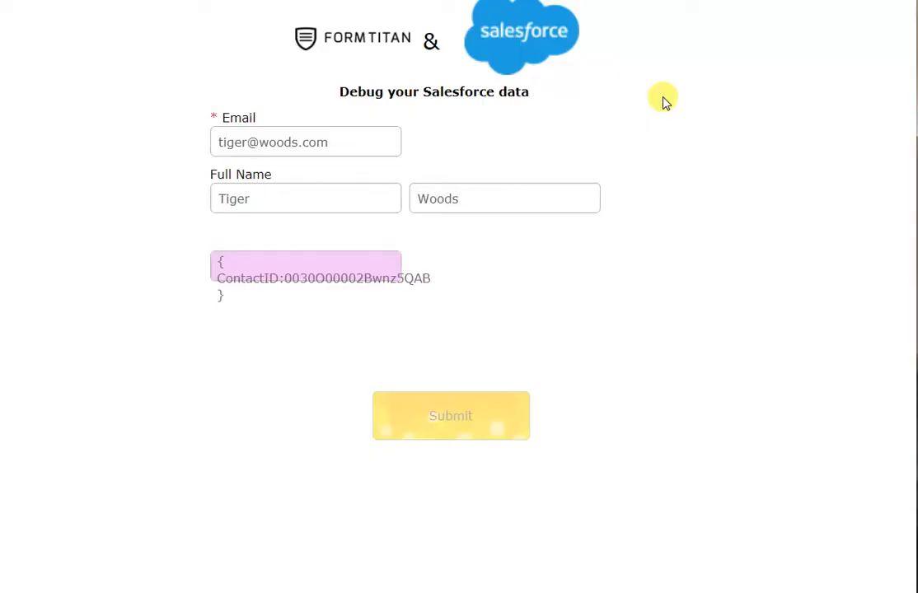
Highlight the ContactID value on the live form, submit the prefilled contact data and dismiss the thank-you message.
double_click(319, 280)
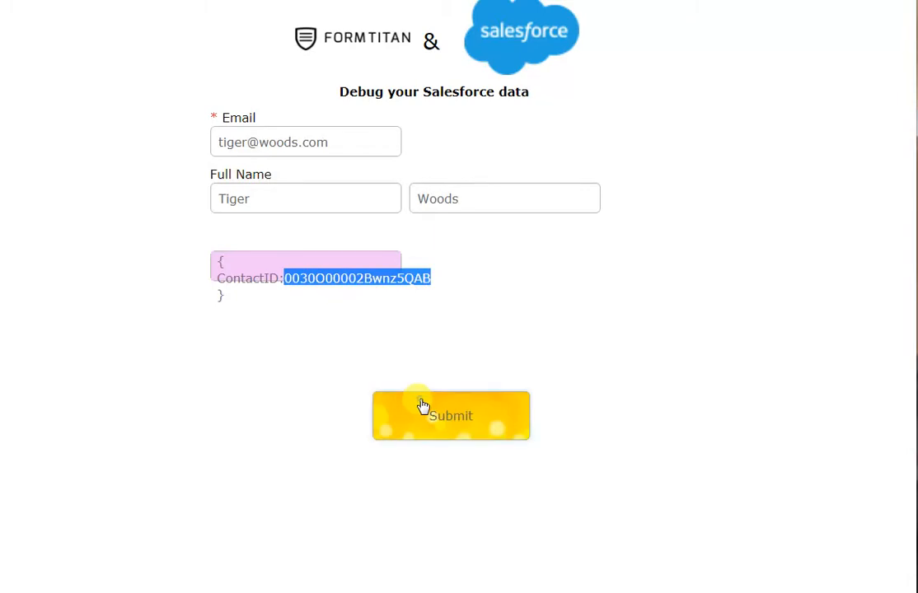
click(423, 406)
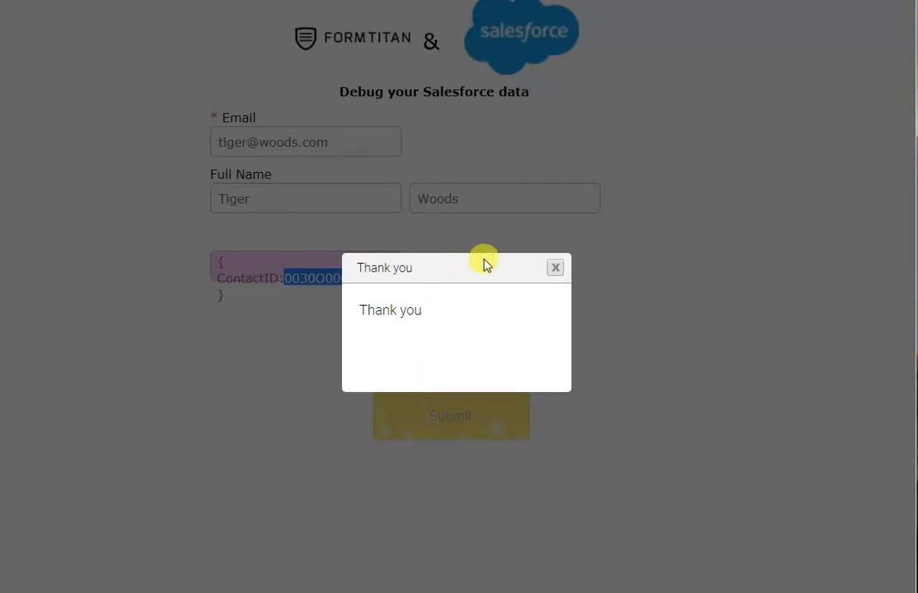
click(552, 268)
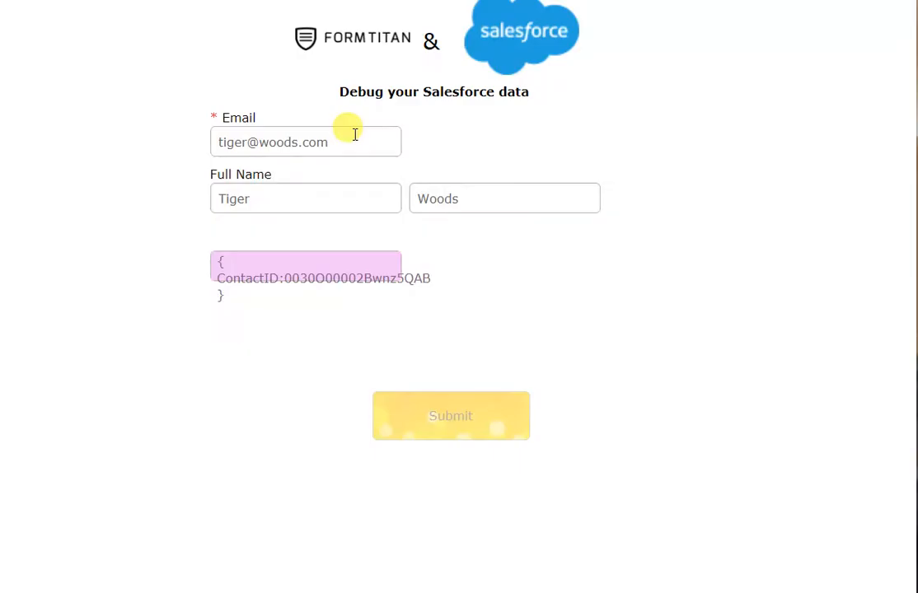
Clear the mandatory Email field and submit the live form with Ignore validations still enabled.
drag(356, 134, 66, 115)
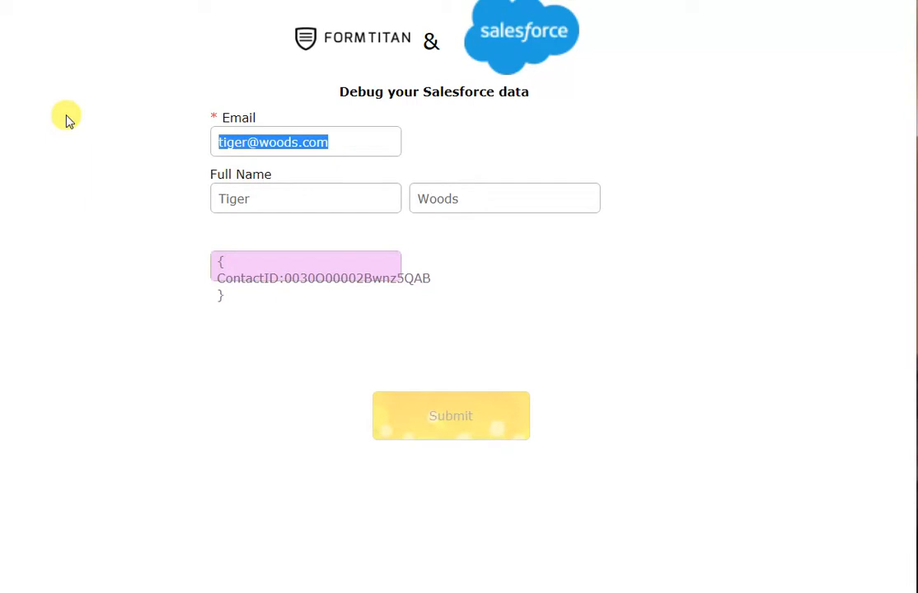
key(BackSpace)
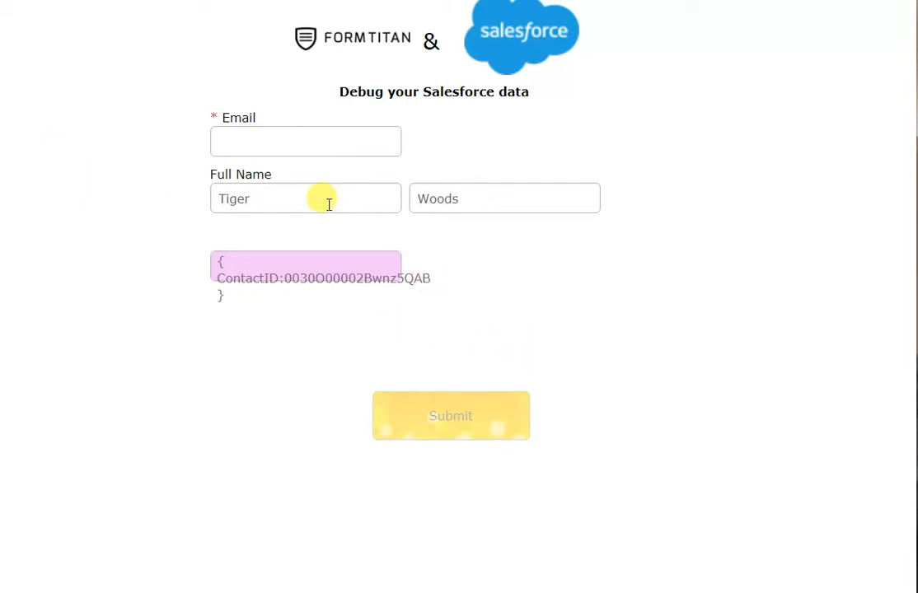
click(492, 429)
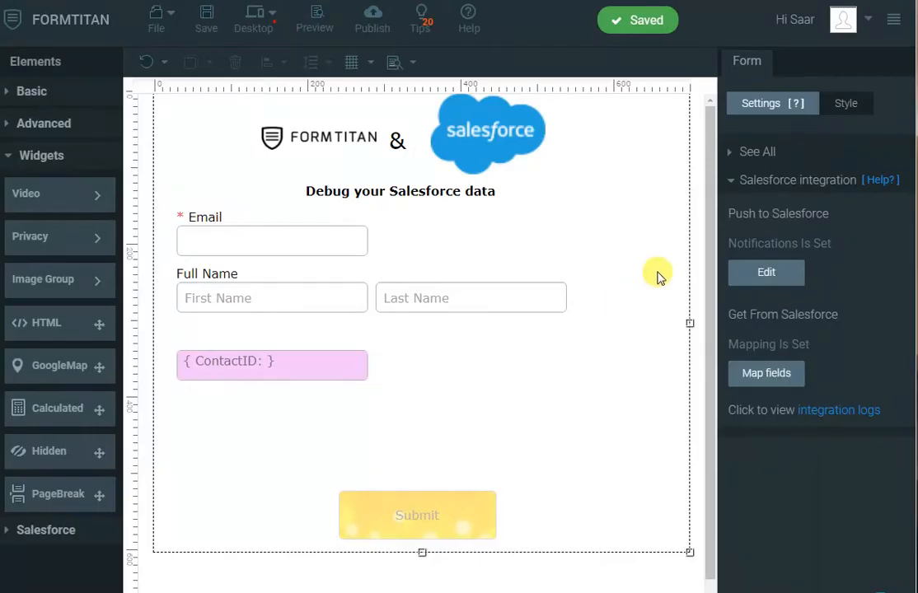
Disable Ignore validations in the form's Debug Mode settings and publish the form again.
click(744, 154)
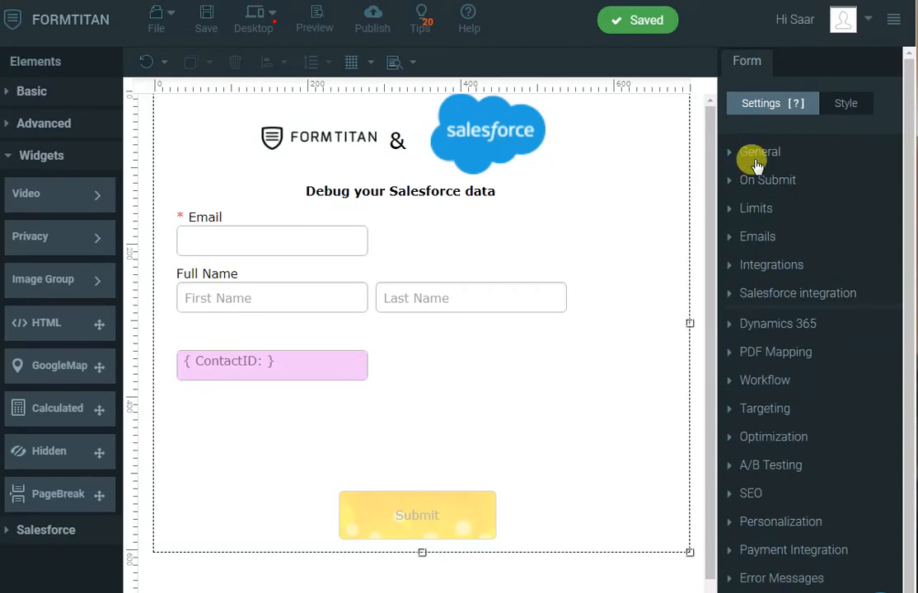
click(776, 592)
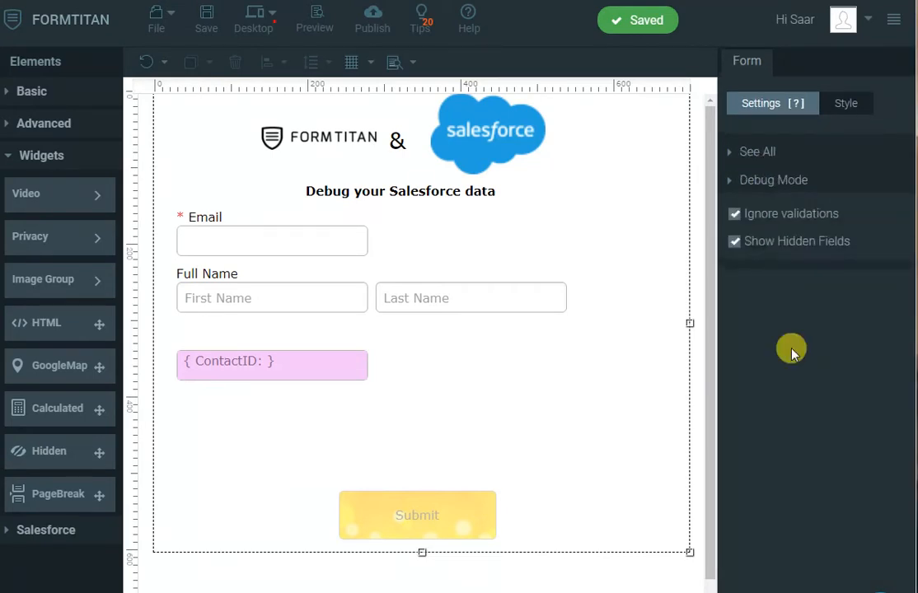
click(735, 213)
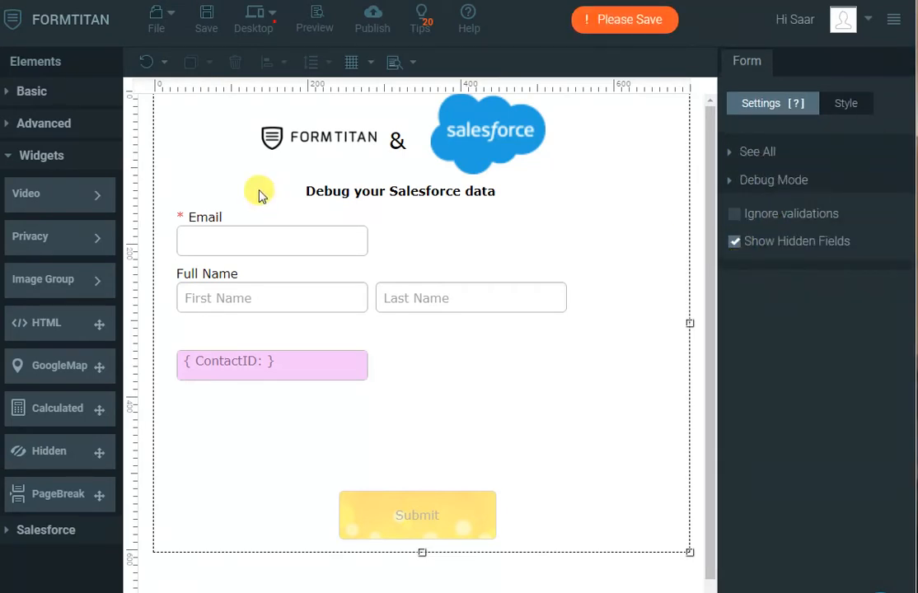
click(373, 23)
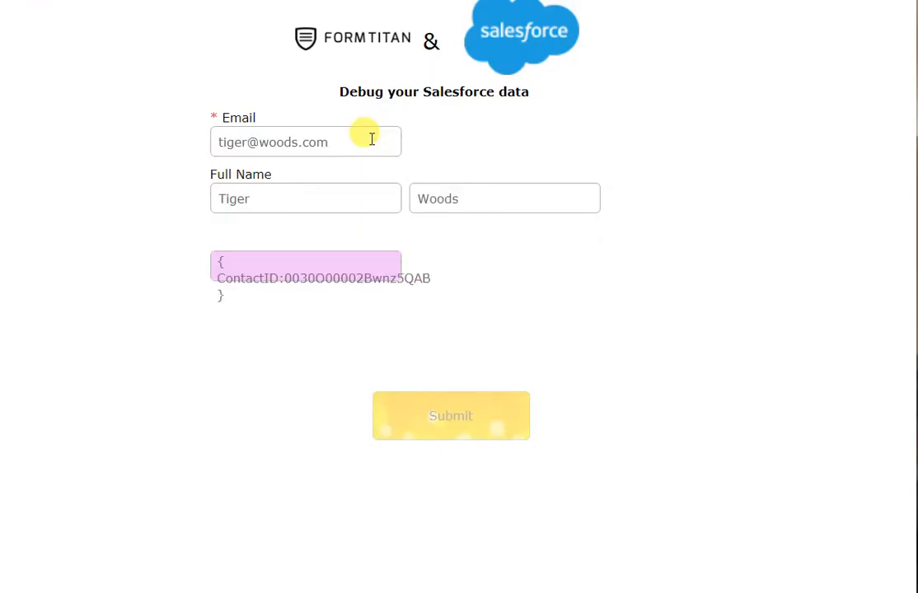
Empty the Email field on the republished form and submit it to test the mandatory field validation.
drag(368, 139, 116, 147)
key(BackSpace)
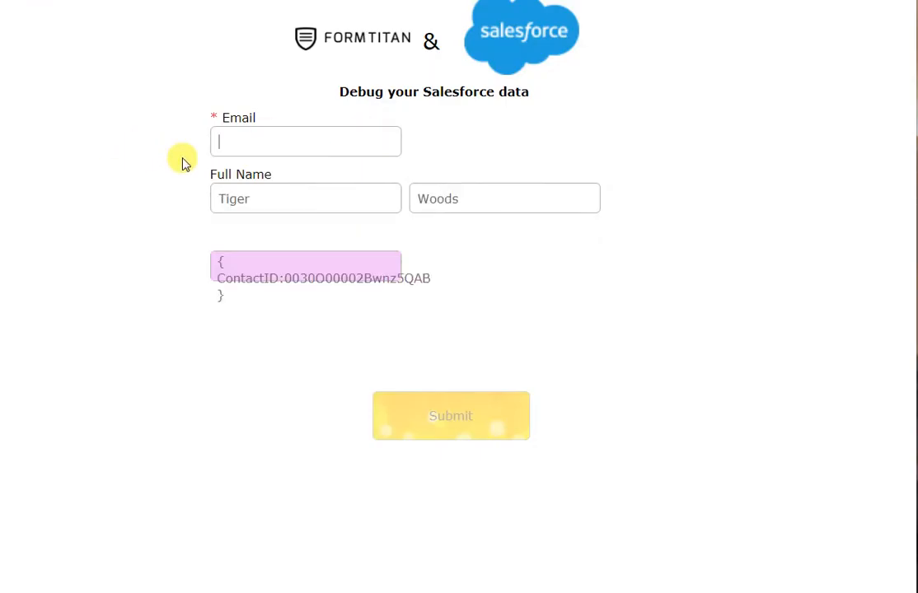
click(459, 419)
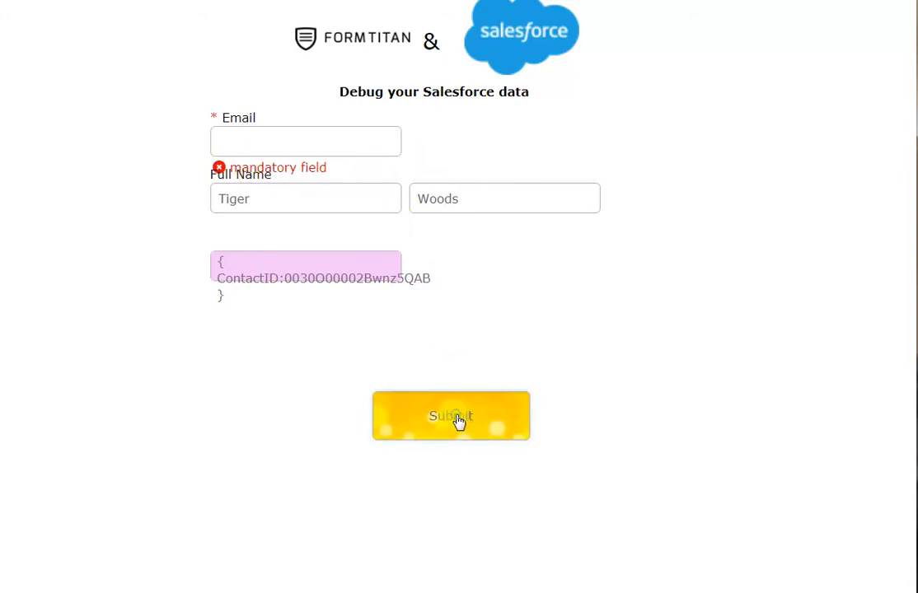